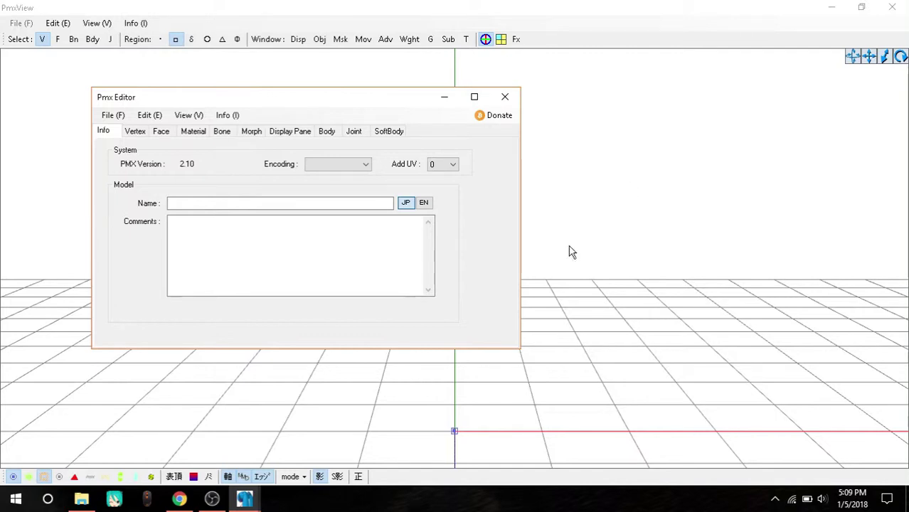
Bring up Chrome showing the tutorial video's YouTube comments about the mother bone
left_click(179, 499)
scroll(85, 214, "down", 2)
scroll(85, 182, "up", 1)
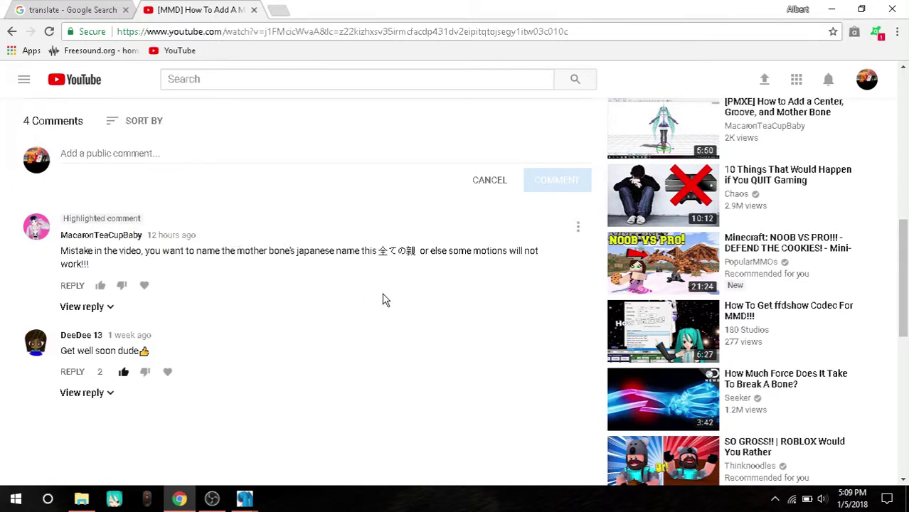
Highlight the Japanese name 全ての親 in the comment correcting the tutorial
triple_click(384, 254)
left_click_drag(378, 251, 417, 251)
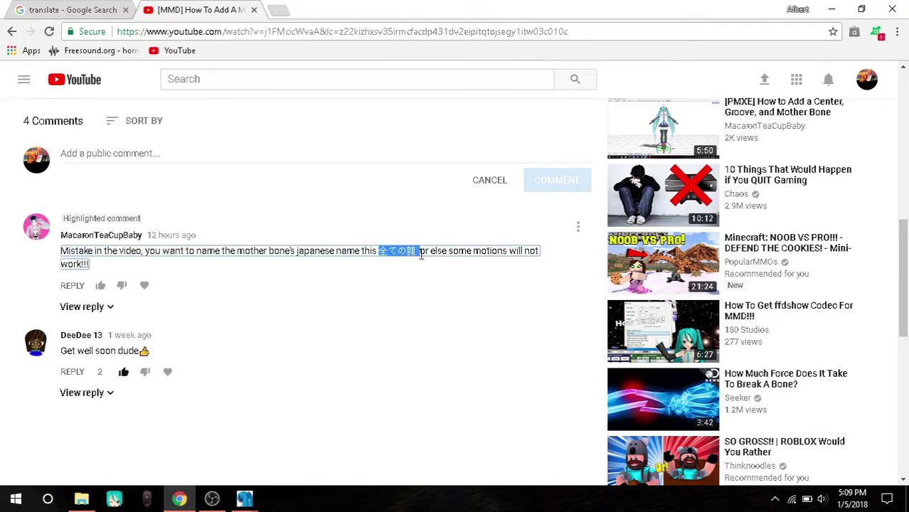
left_click(415, 307)
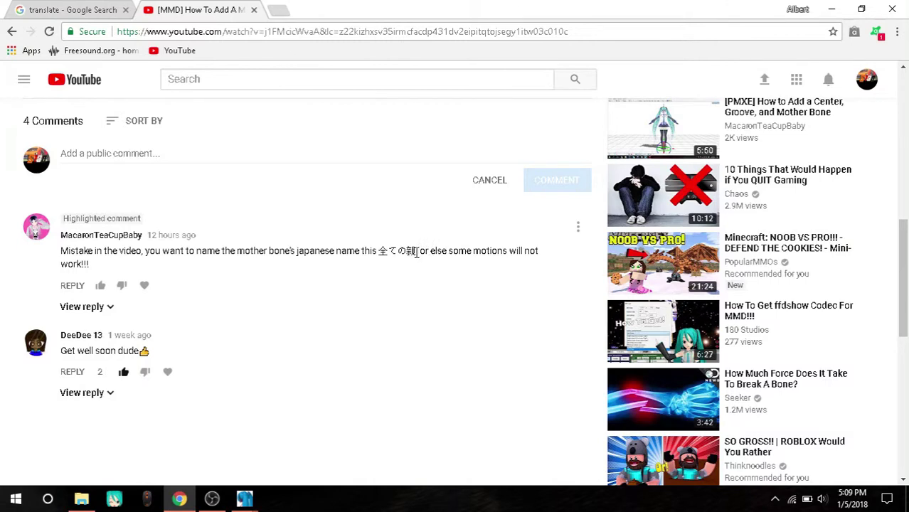
left_click_drag(417, 254, 397, 254)
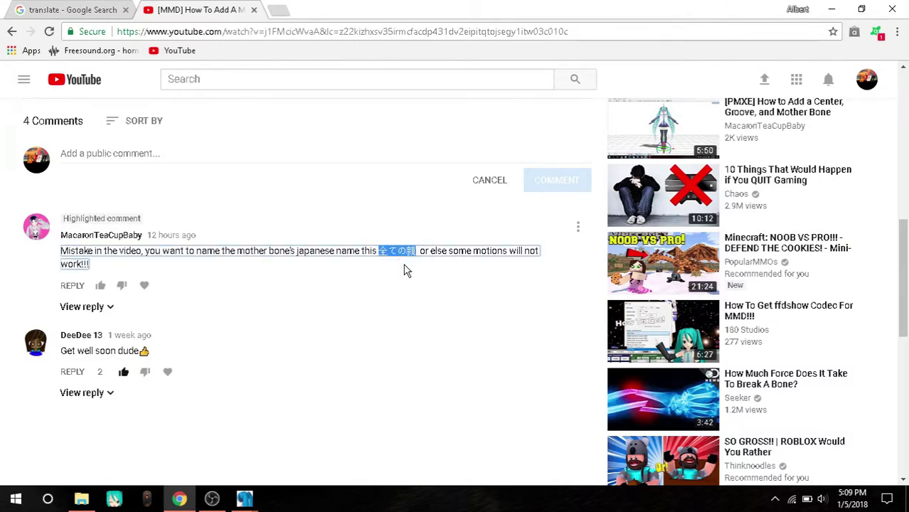
Compare 全ての親 in the comment with its Google translation, 'All parents'
left_click(73, 11)
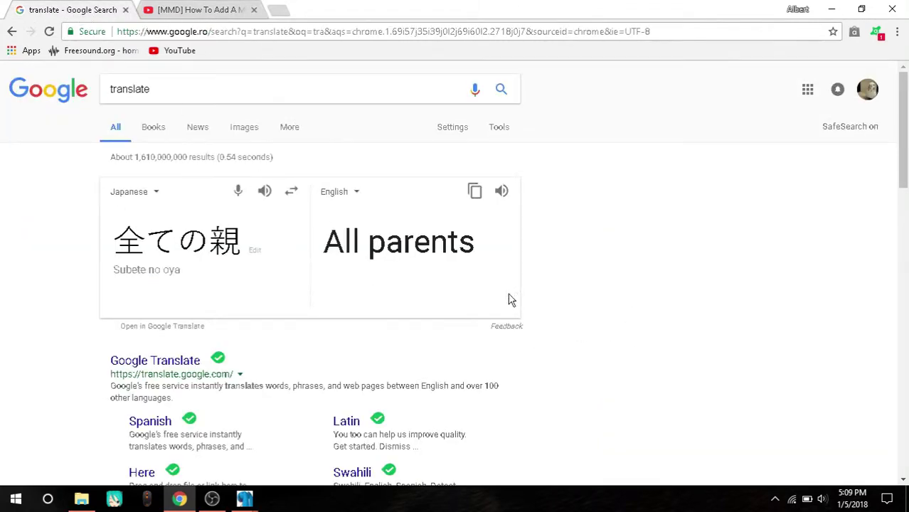
left_click(192, 9)
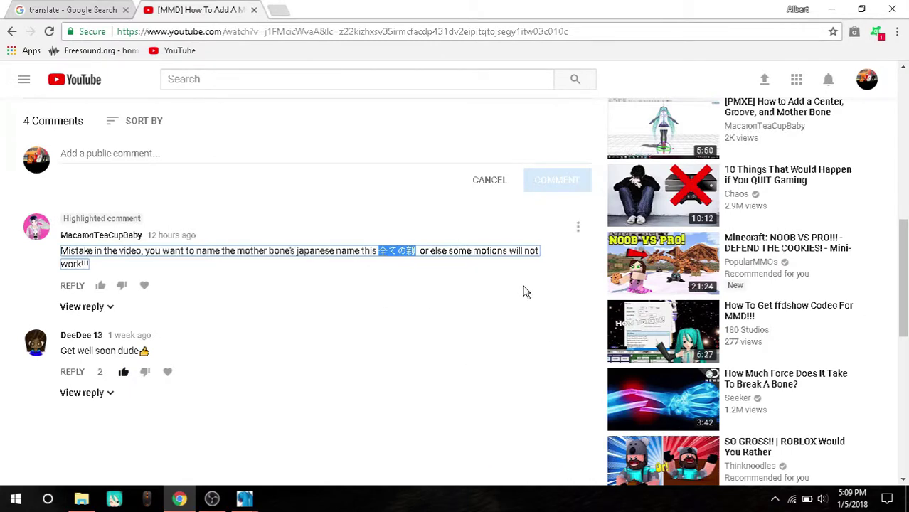
left_click(83, 16)
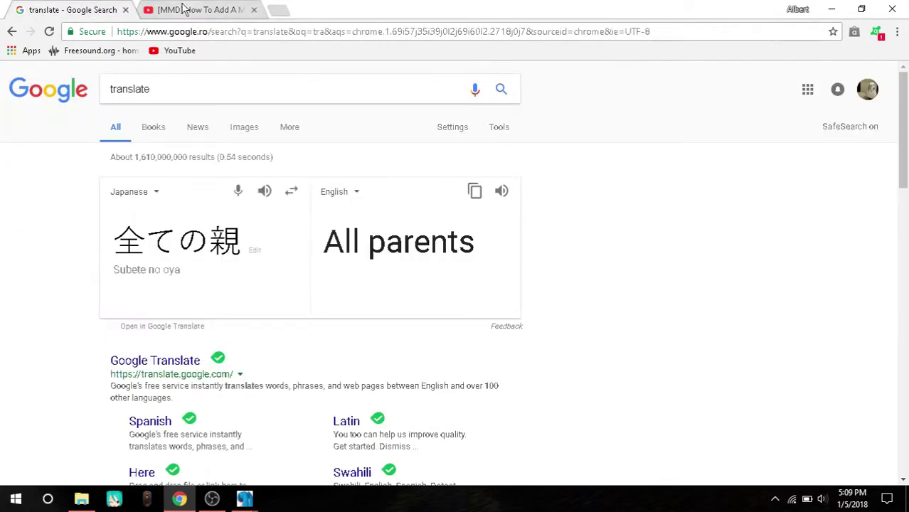
left_click(181, 8)
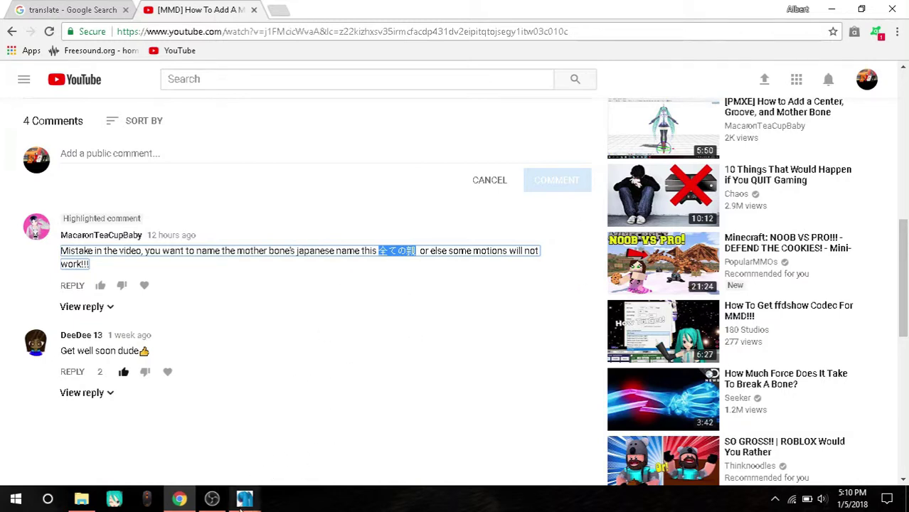
key("ctrl+shift+Tab")
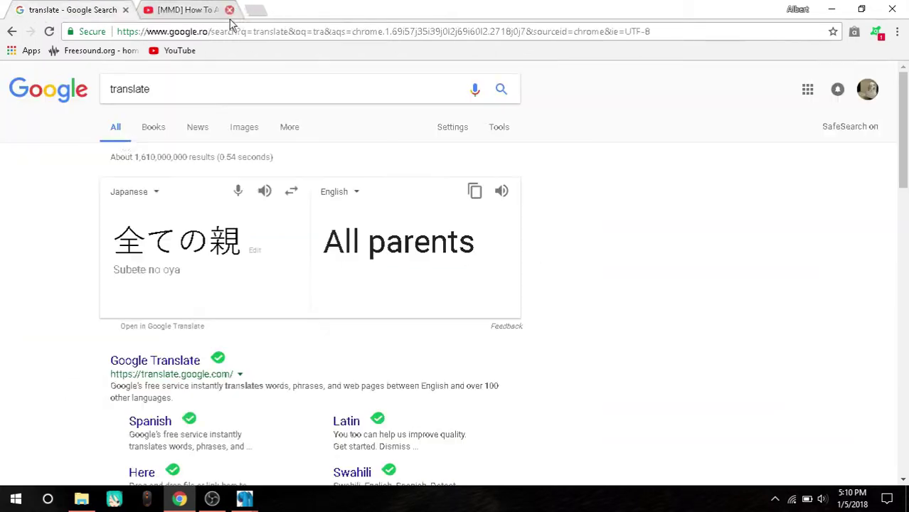
Close the YouTube tab and open the Len_Kagamine model from the Vocaloids folder
left_click(229, 10)
left_click(830, 9)
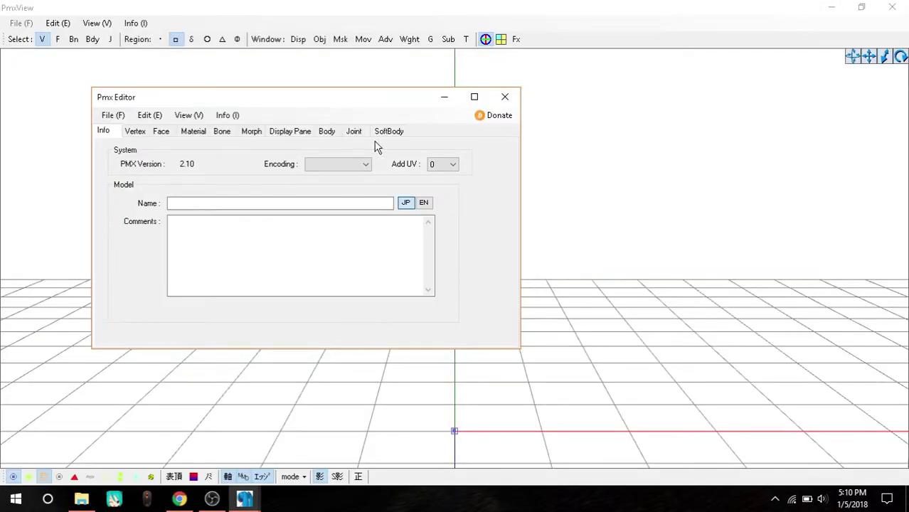
left_click(112, 115)
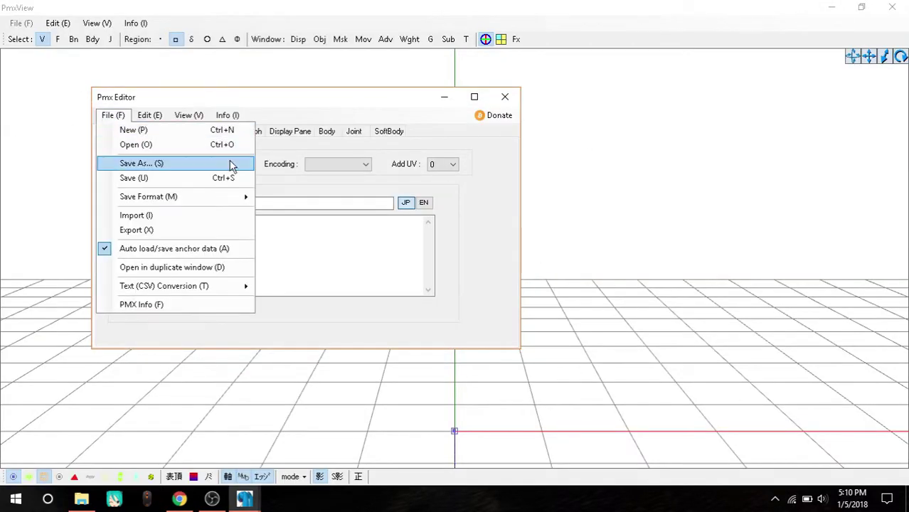
left_click(179, 151)
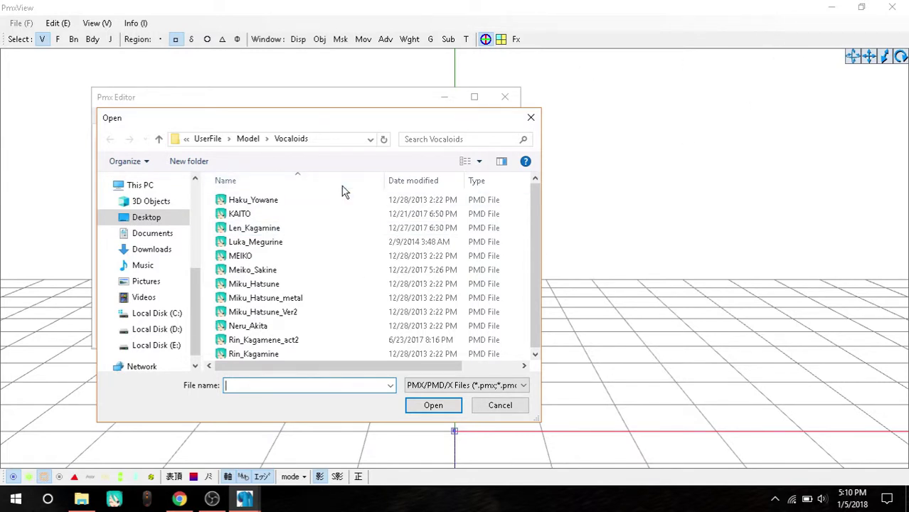
left_click(290, 215)
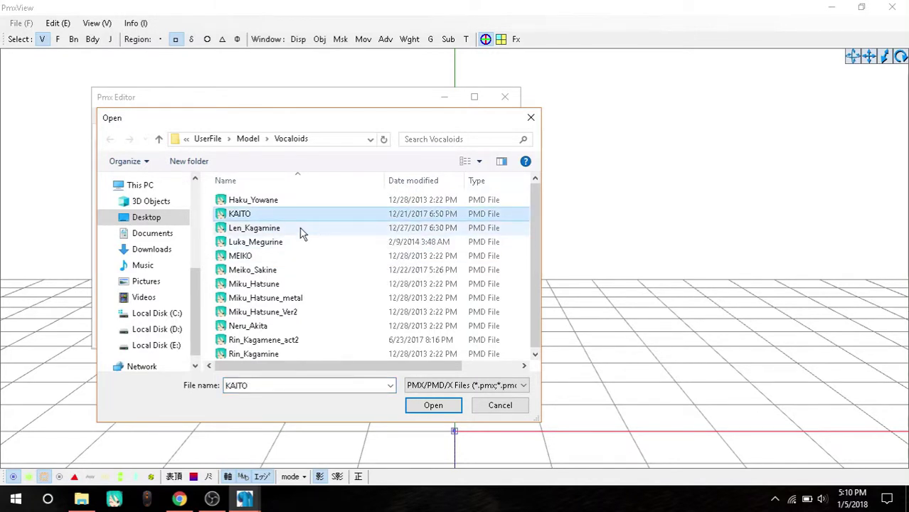
double_click(300, 231)
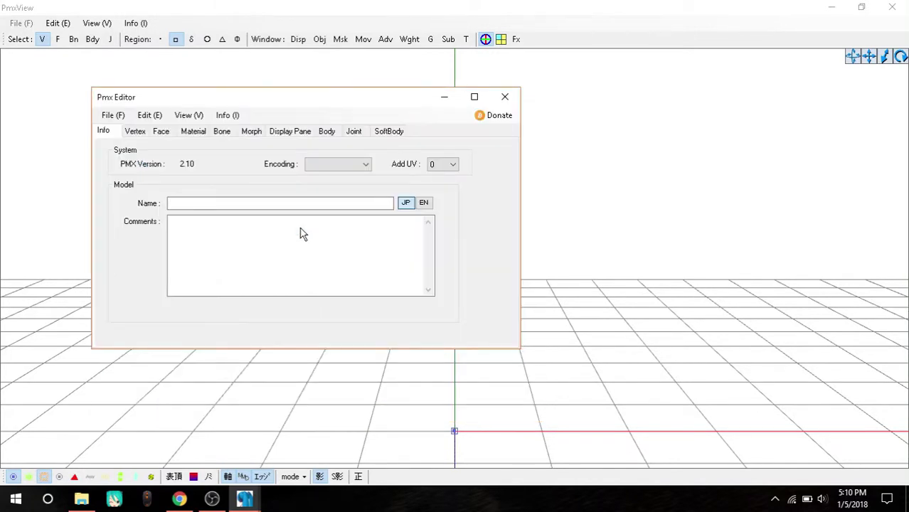
left_click(446, 99)
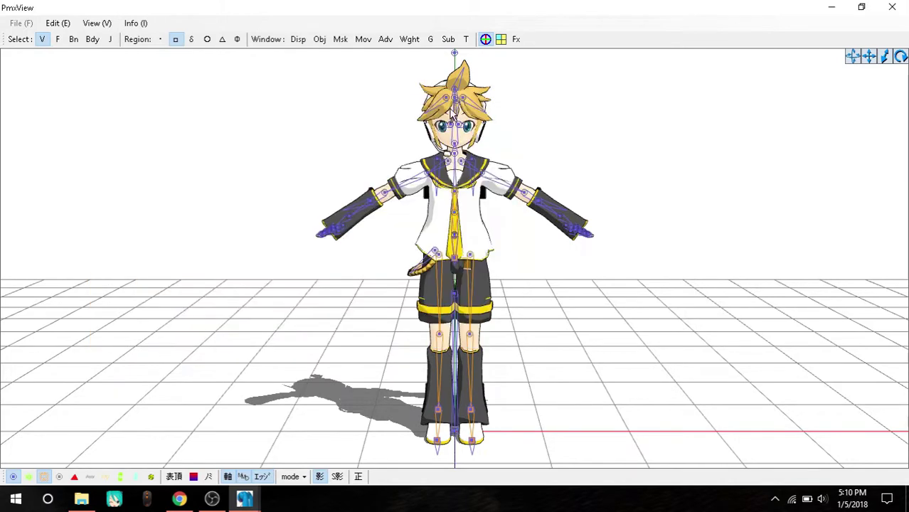
Open the Neru_Akita model instead and view it in PmxView
left_click(241, 499)
left_click(112, 116)
left_click(170, 153)
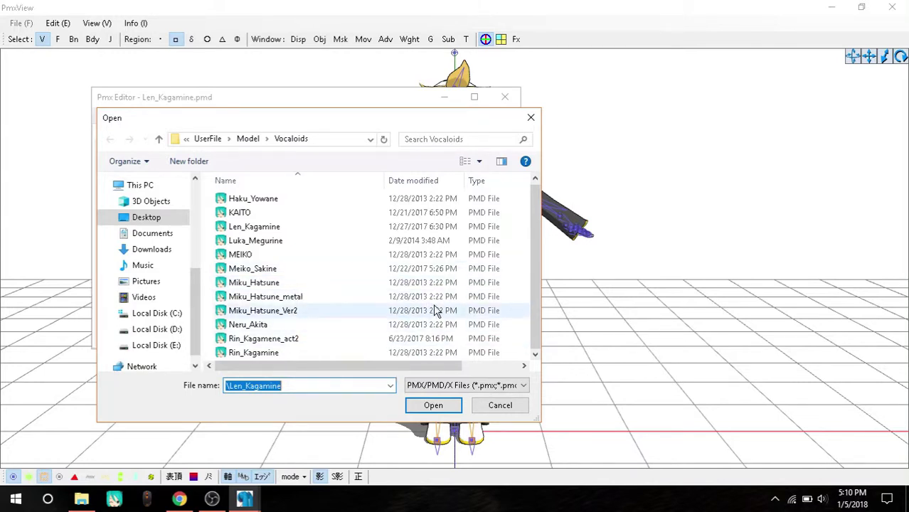
double_click(327, 326)
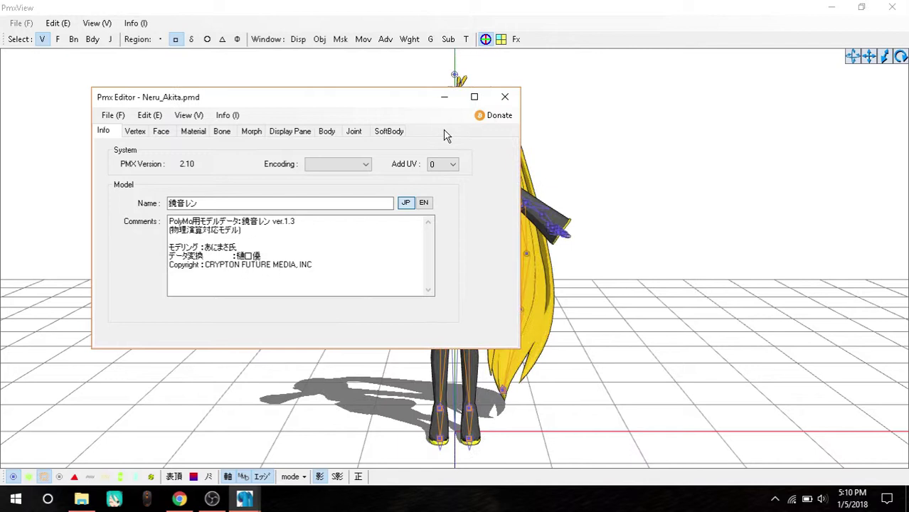
left_click(442, 99)
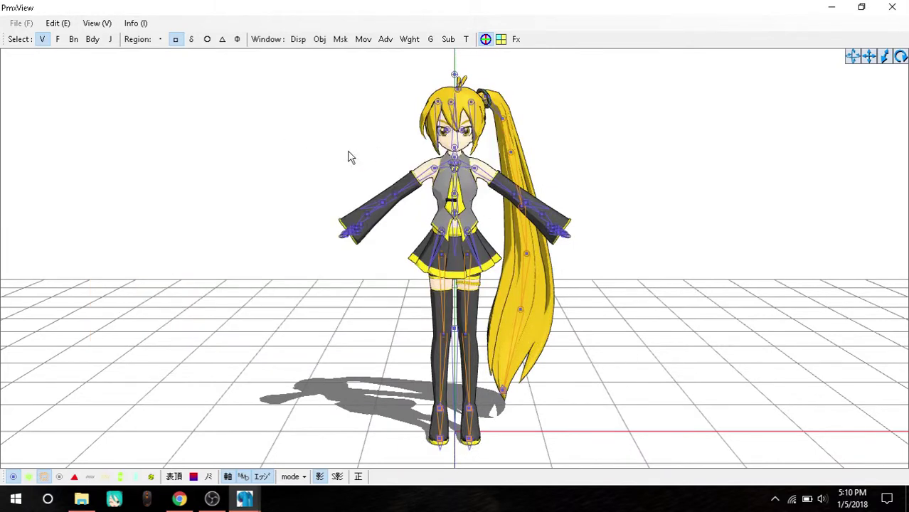
Switch PmxView to bone selection and select Neru_Akita's center bone
left_click(457, 334)
left_click(724, 377)
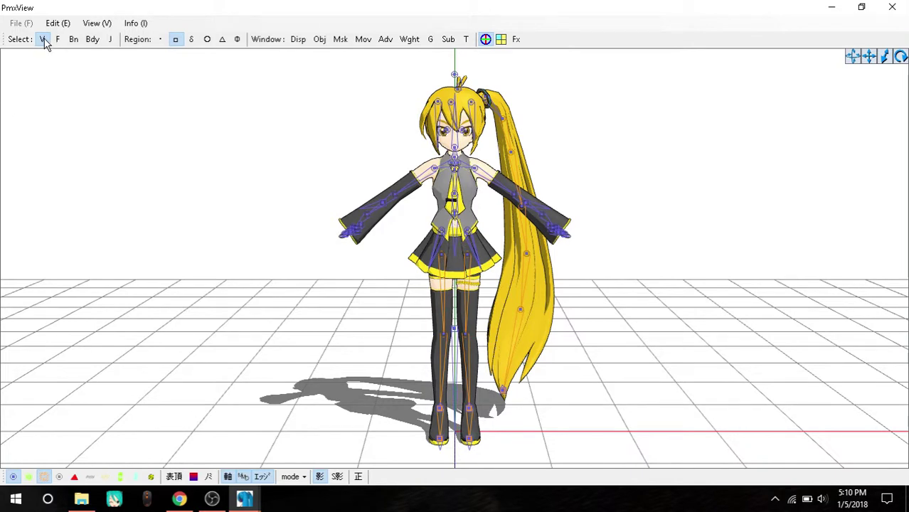
left_click(73, 39)
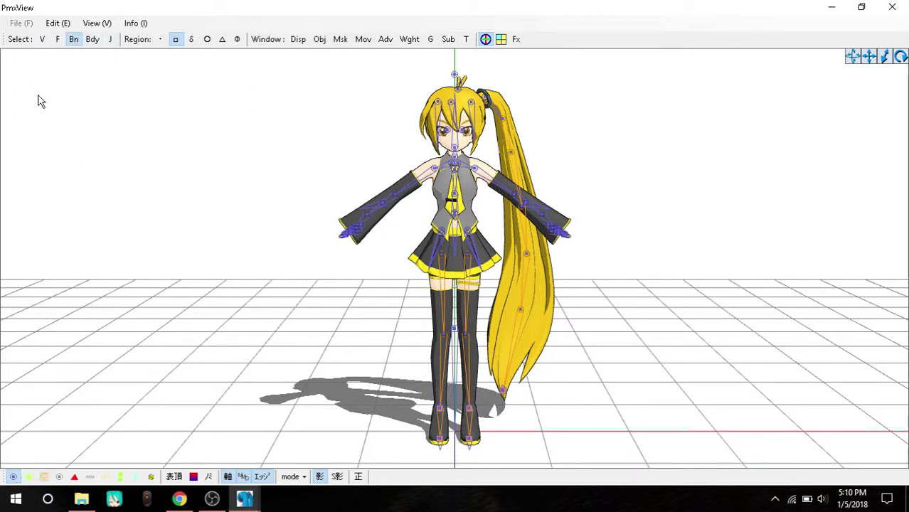
key("alt")
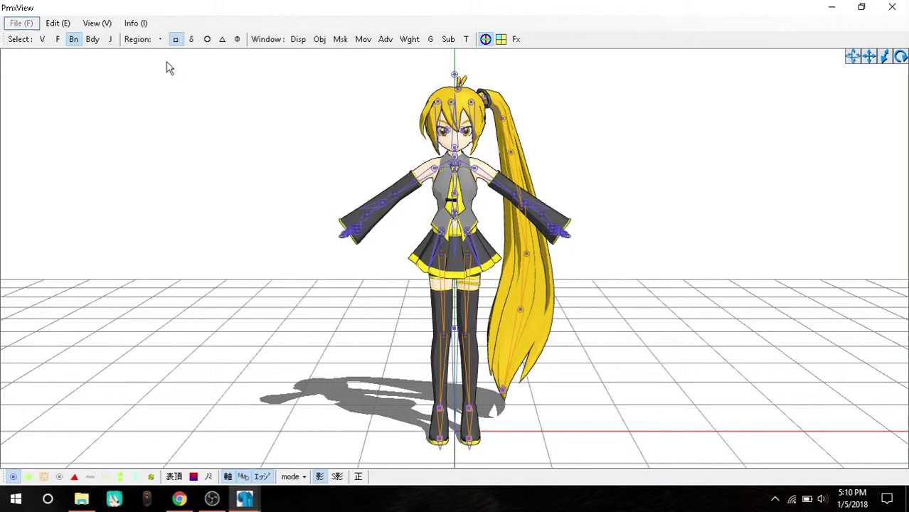
left_click(43, 476)
left_click(121, 477)
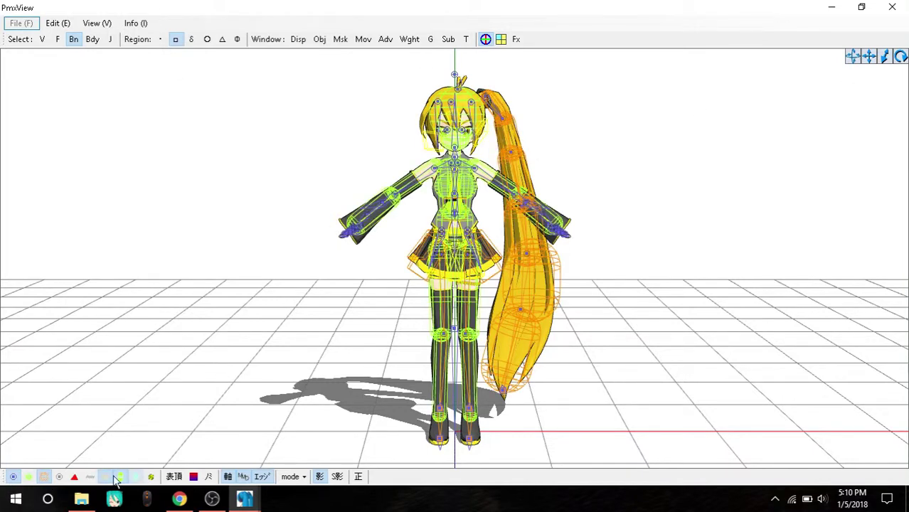
left_click(118, 477)
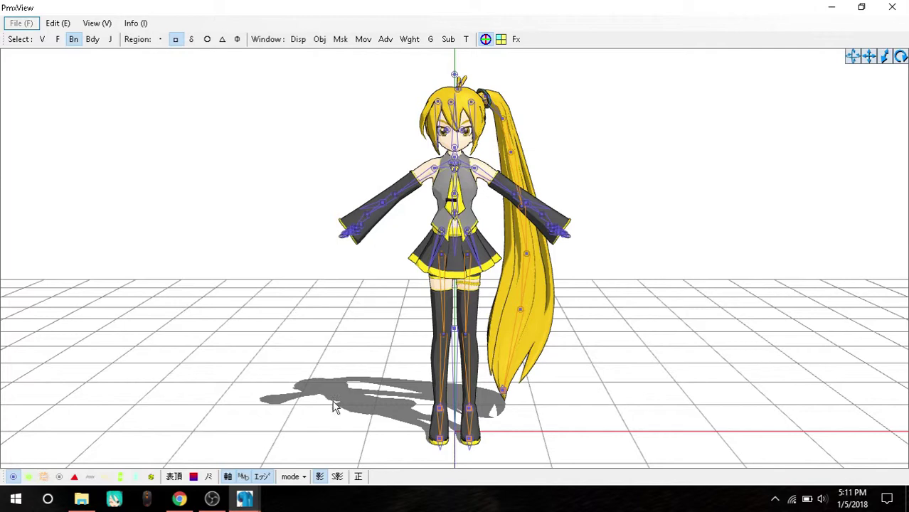
left_click(455, 332)
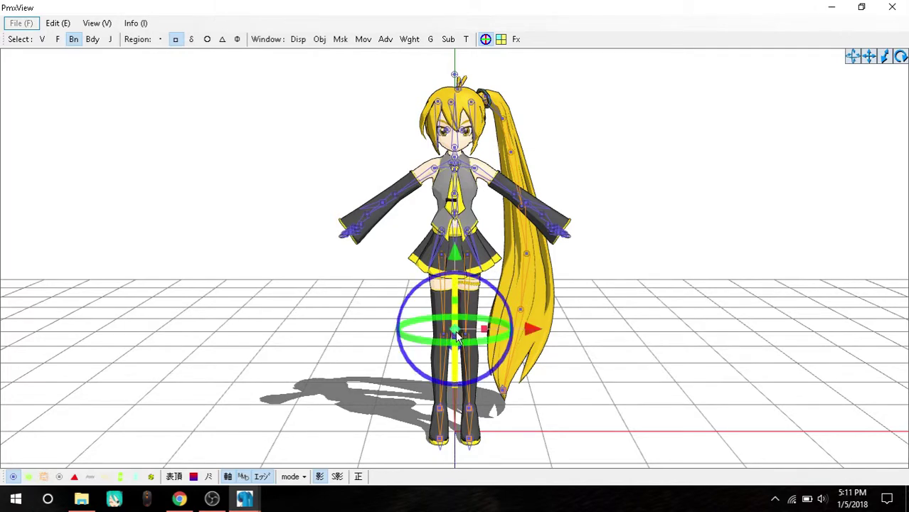
Add a new root parent bone above center bone 0 via Edit > Bone > Add Parent
mouse_move(223, 503)
left_click(185, 434)
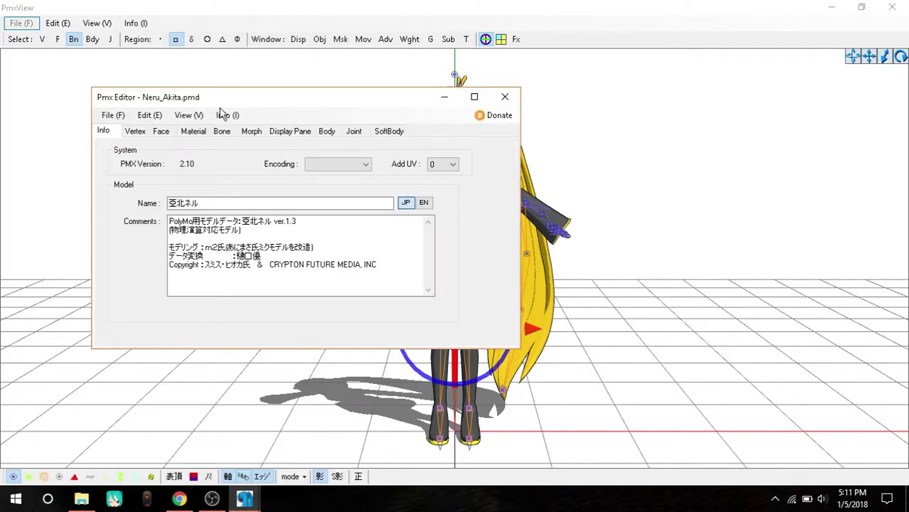
left_click(225, 133)
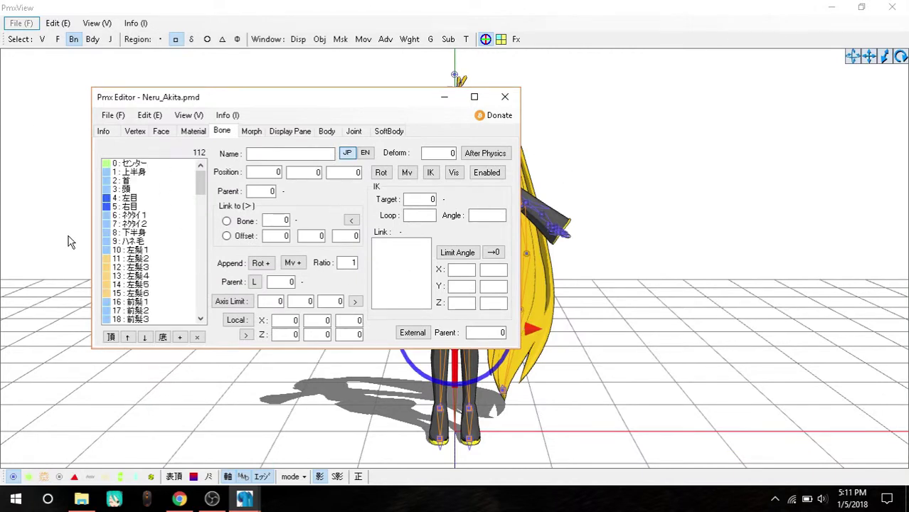
left_click(142, 164)
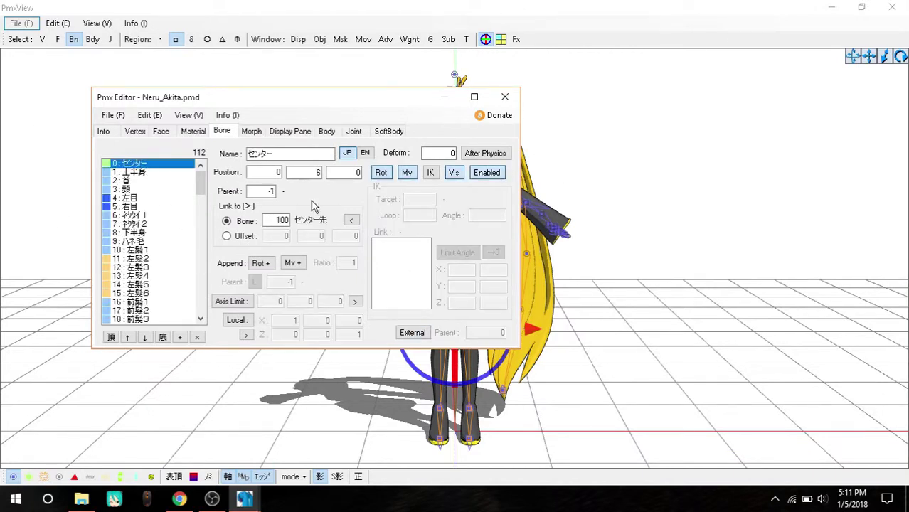
left_click(365, 154)
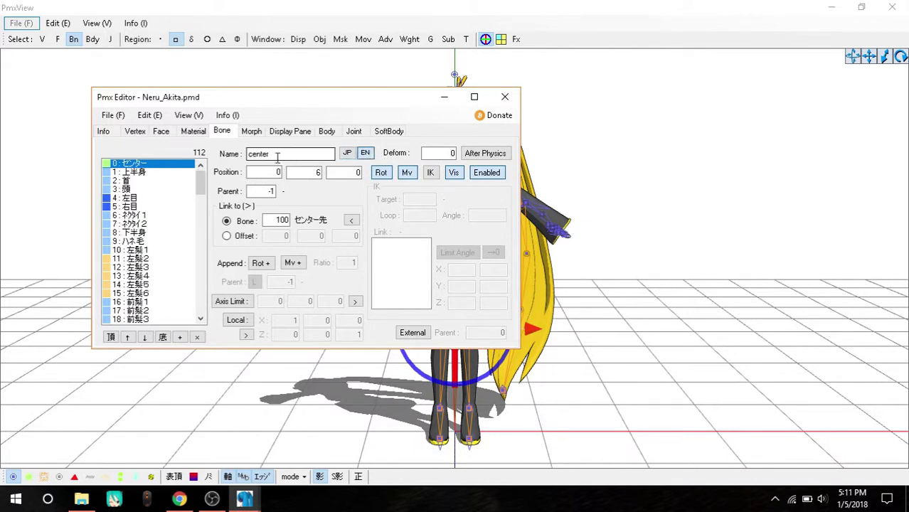
left_click(347, 154)
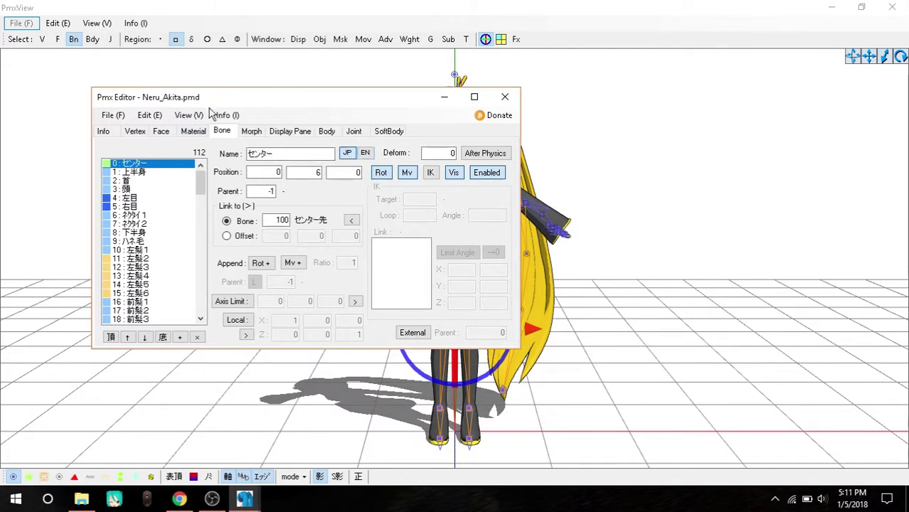
left_click(149, 116)
mouse_move(213, 344)
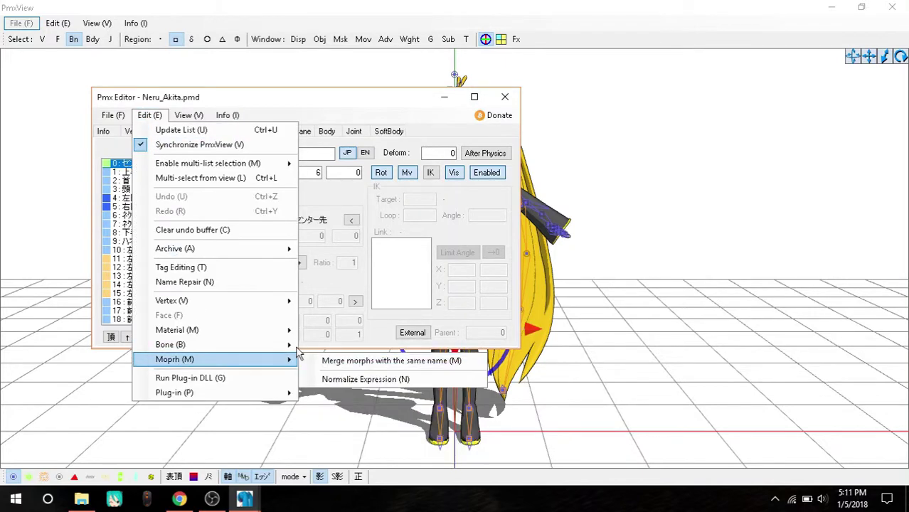
left_click(363, 451)
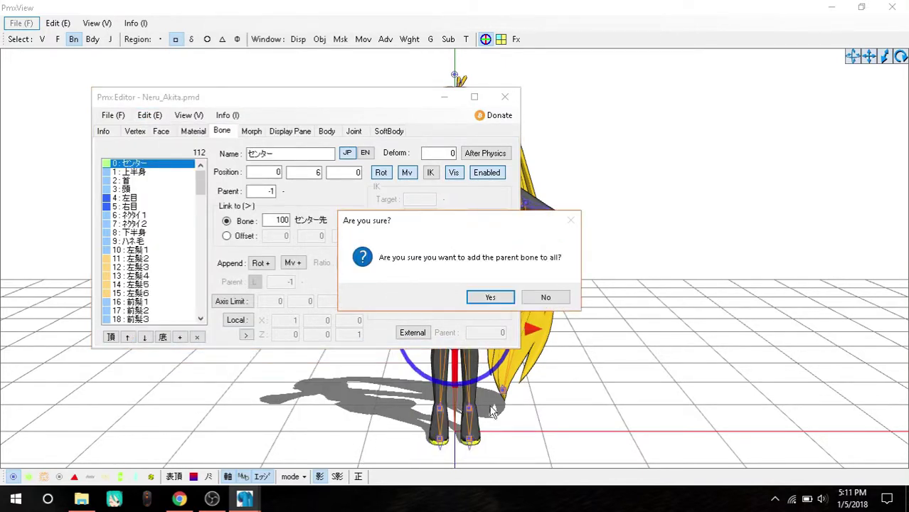
left_click(488, 304)
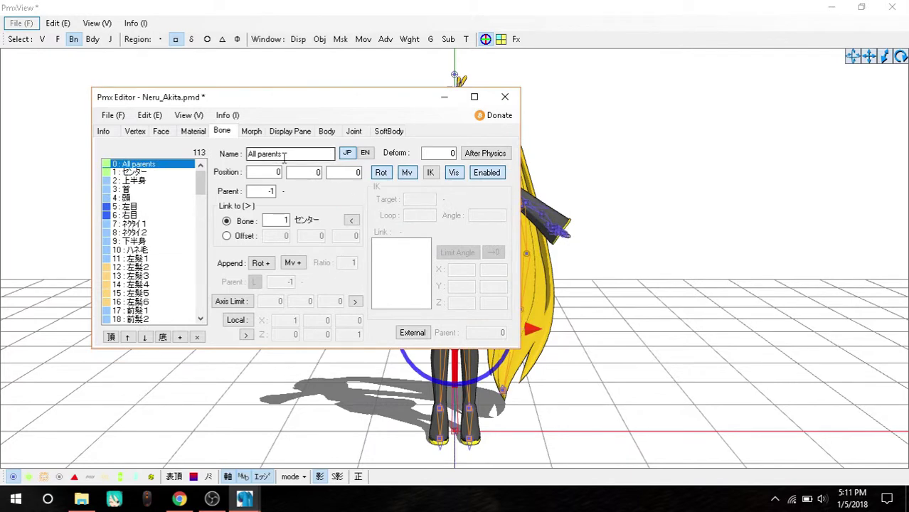
Copy 全ての親 from the Google translation page
left_click(211, 499)
left_click(200, 501)
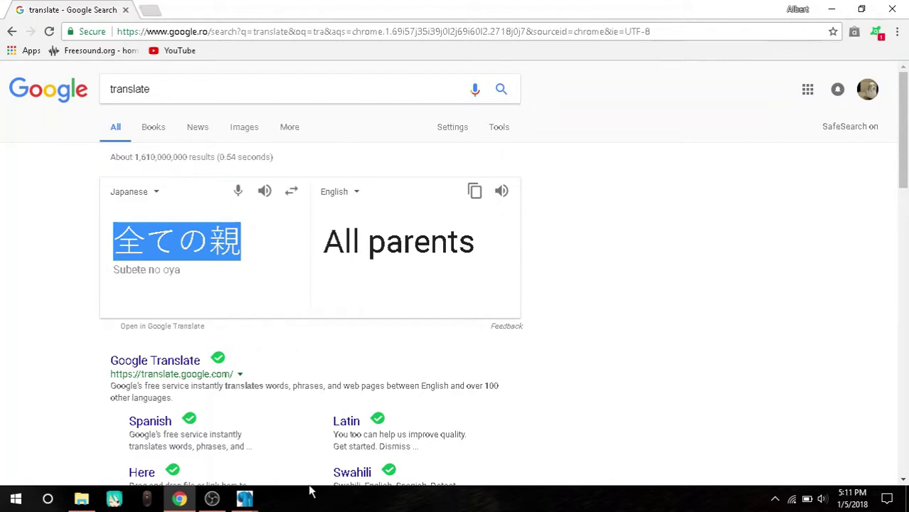
key("ctrl+c")
Name bone 0 全ての親 in Japanese and 'All parents' in English
left_click(244, 499)
left_click(162, 384)
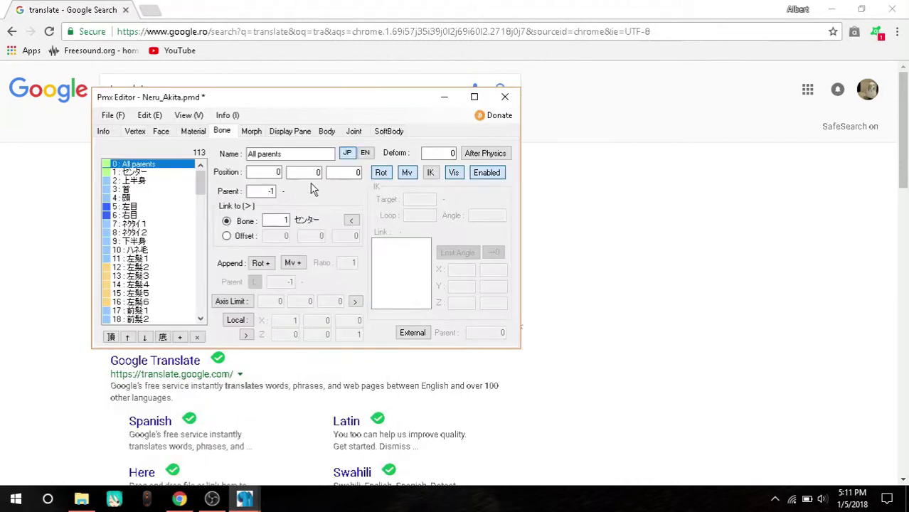
left_click(295, 153)
key("ctrl+a")
key("BackSpace")
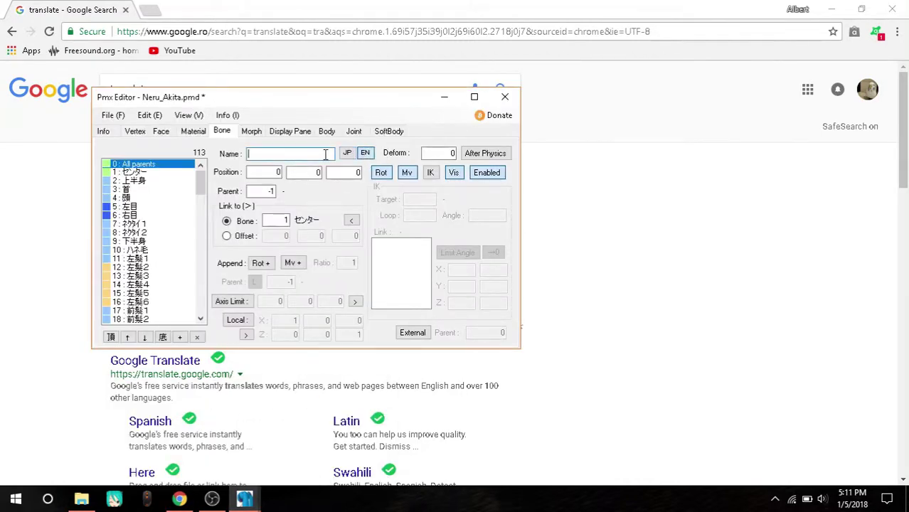
left_click(349, 153)
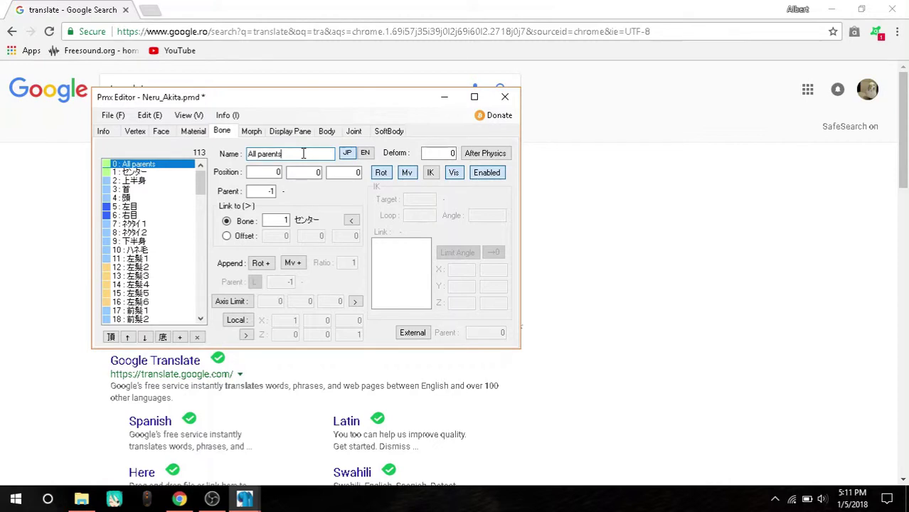
key("ctrl+v")
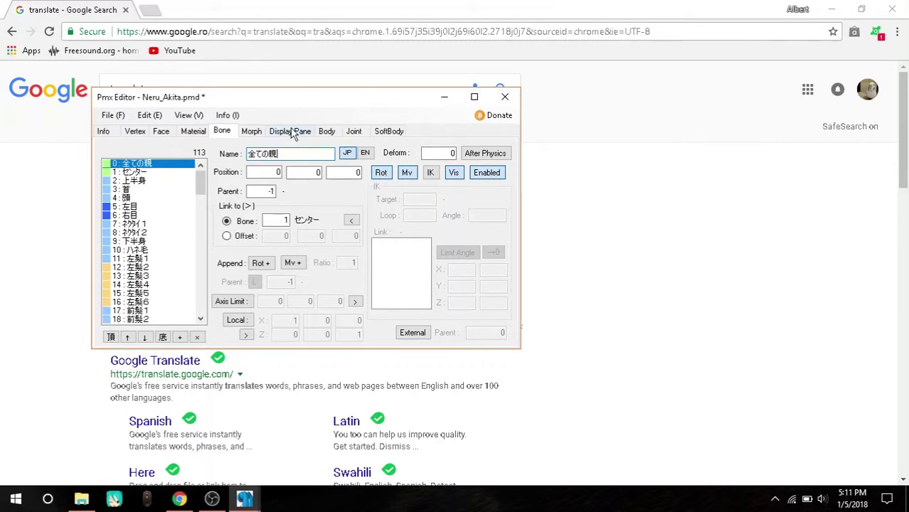
left_click(365, 153)
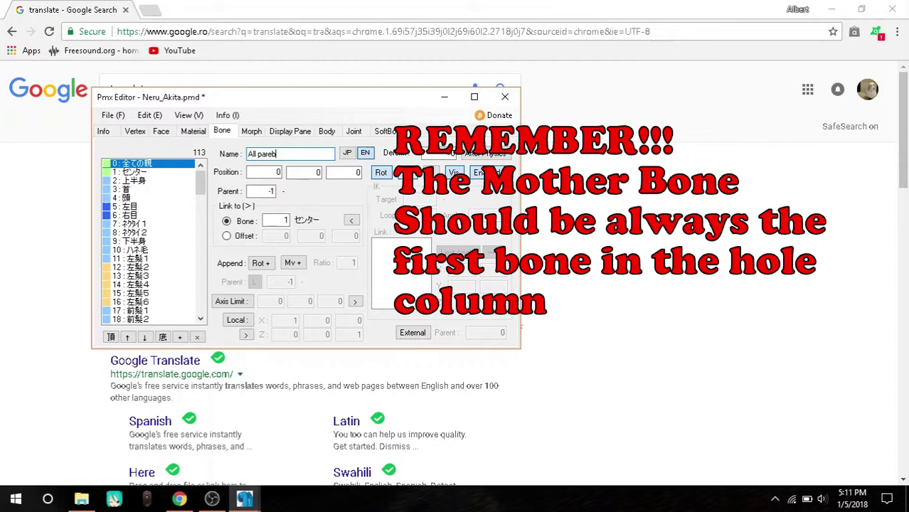
type("All parents")
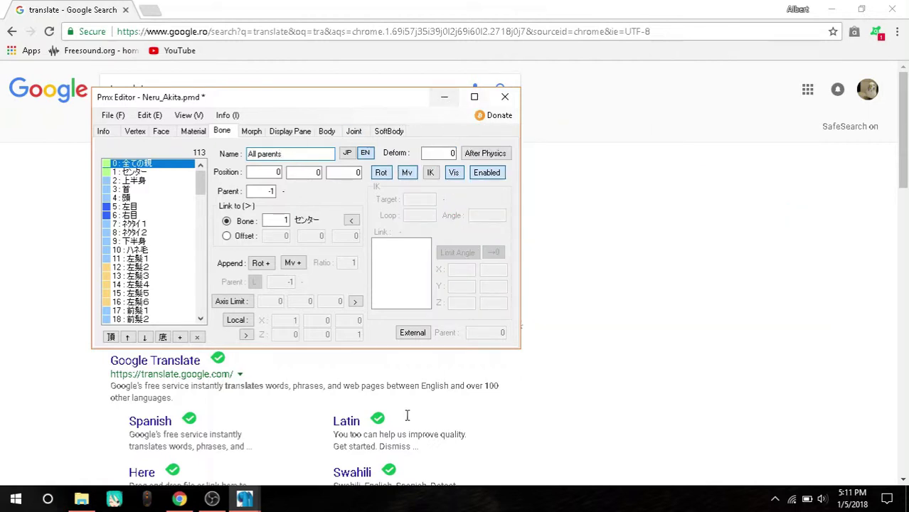
Export the model over Neru_Akita.pmd in the Vocaloids folder at scale 1
left_click(892, 9)
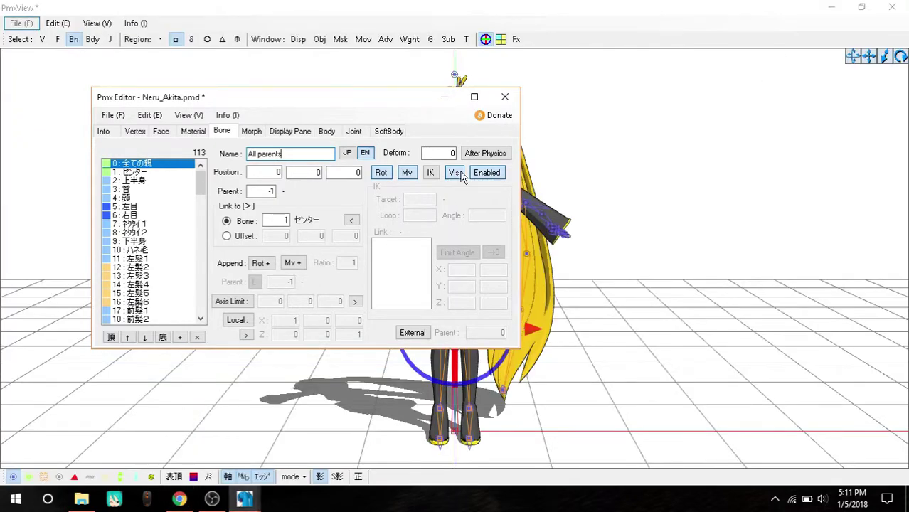
left_click(110, 116)
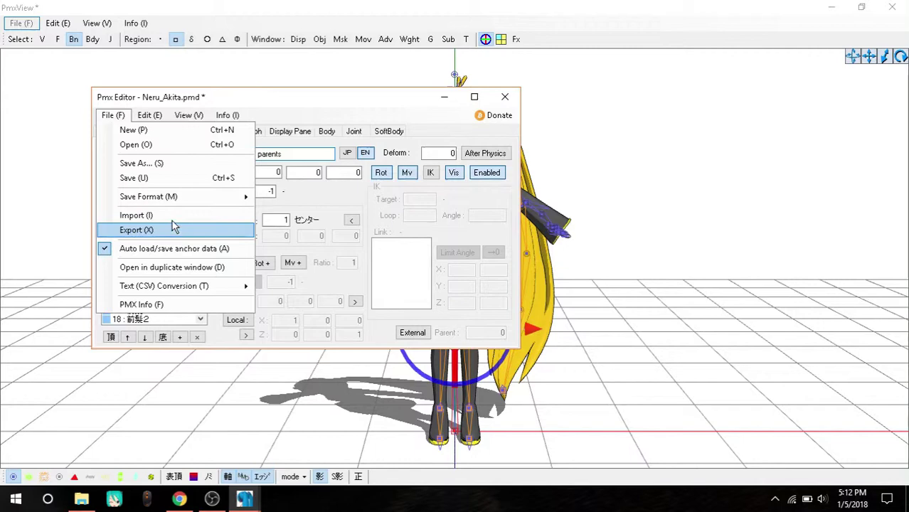
left_click(137, 229)
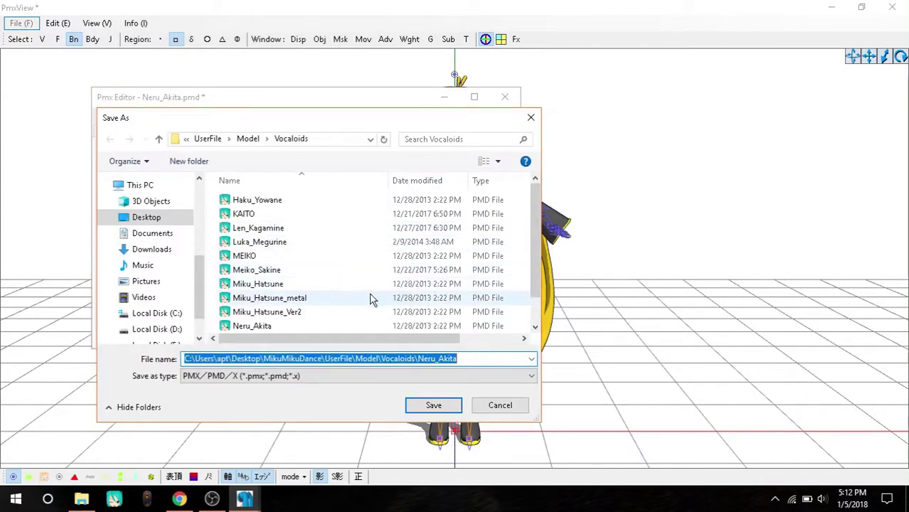
scroll(374, 300, "down", 1)
double_click(279, 299)
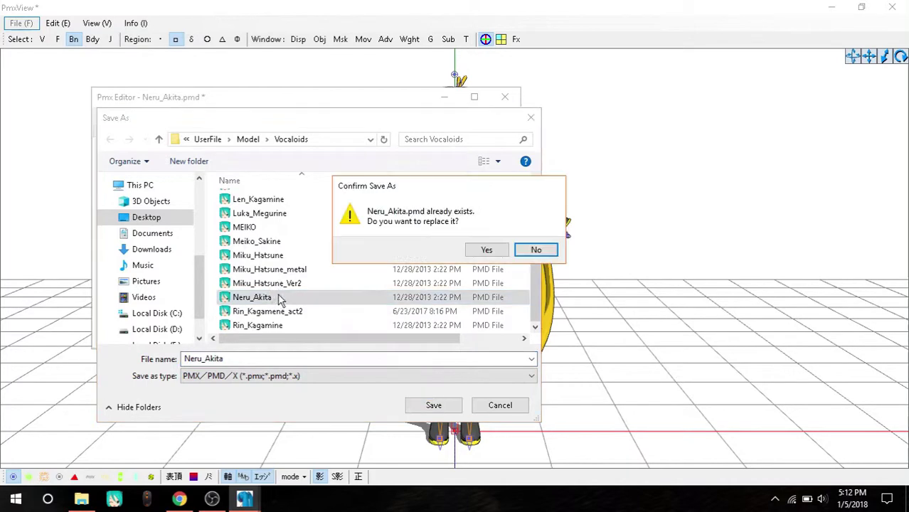
left_click(498, 250)
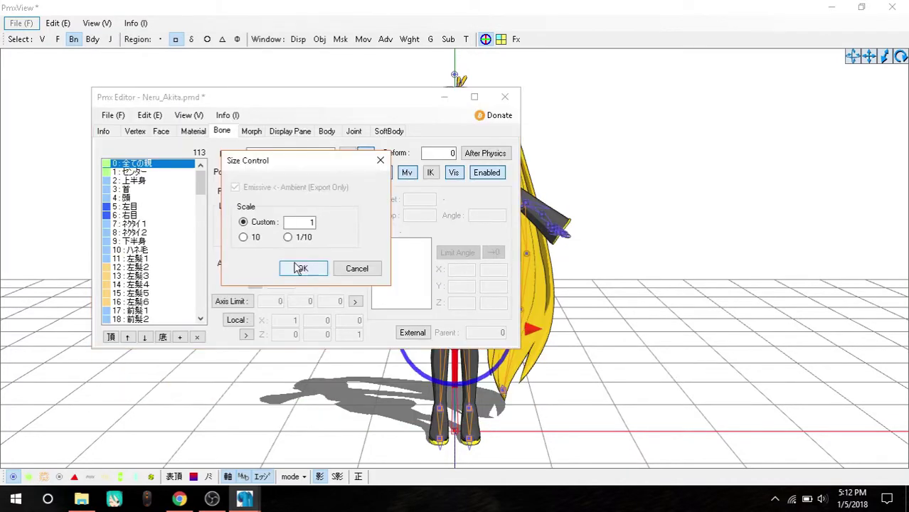
left_click(299, 268)
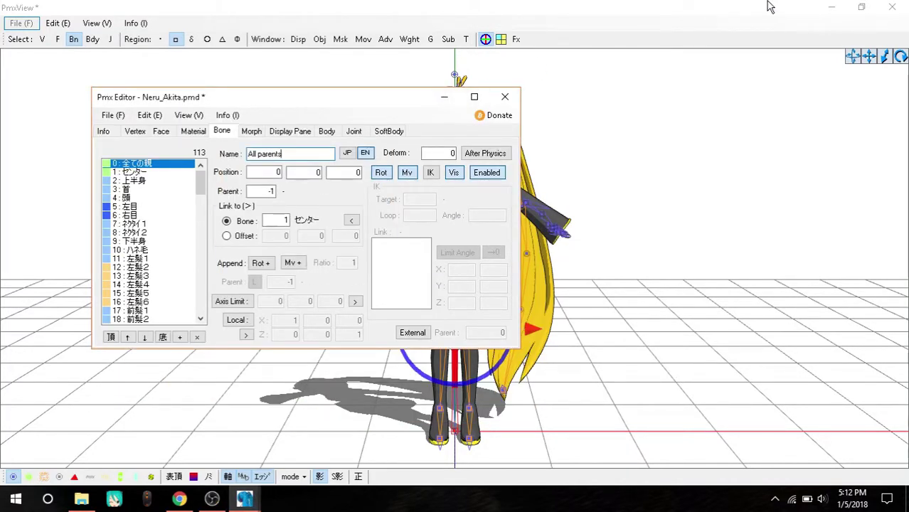
left_click(822, 8)
Cancel quitting PmxEditor, then launch MikuMikuDance.exe from its folder
left_click(505, 96)
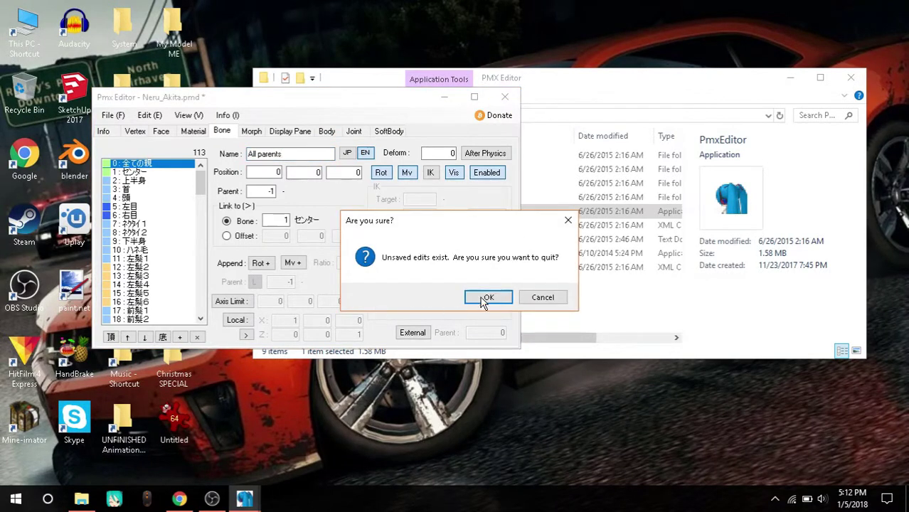
left_click(543, 297)
left_click(444, 96)
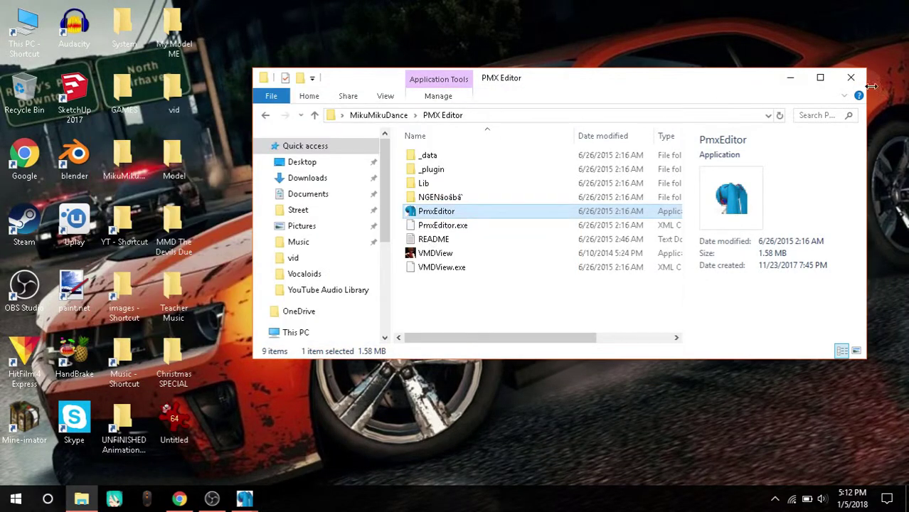
left_click(379, 117)
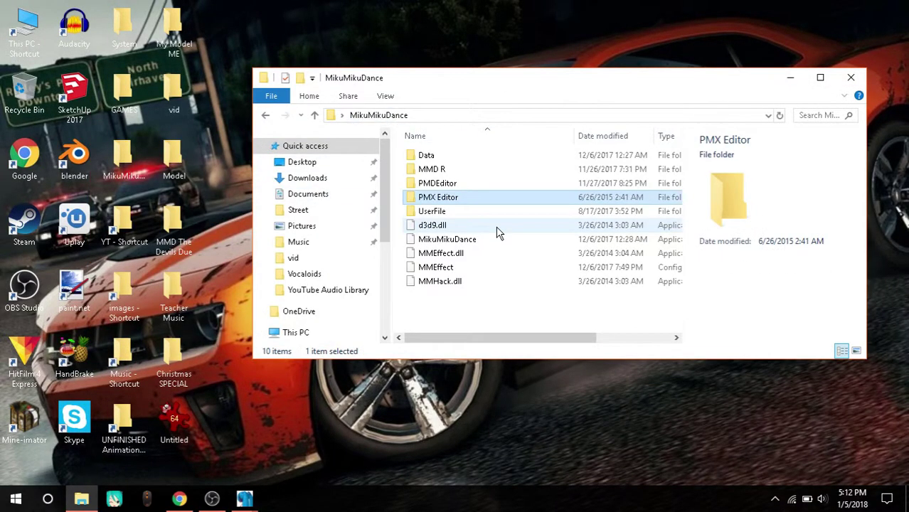
double_click(458, 239)
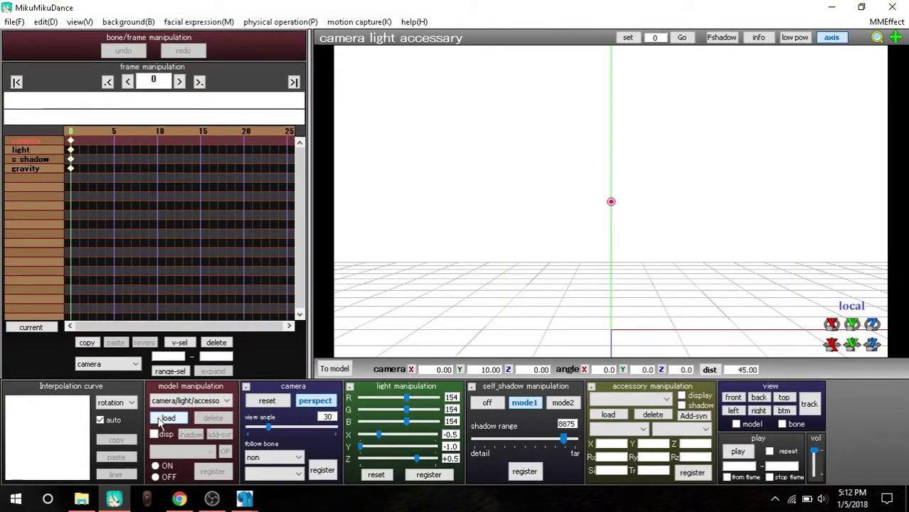
Load the edited Neru_Akita model from UserFile > Model > Vocaloids into MikuMikuDance
left_click(167, 418)
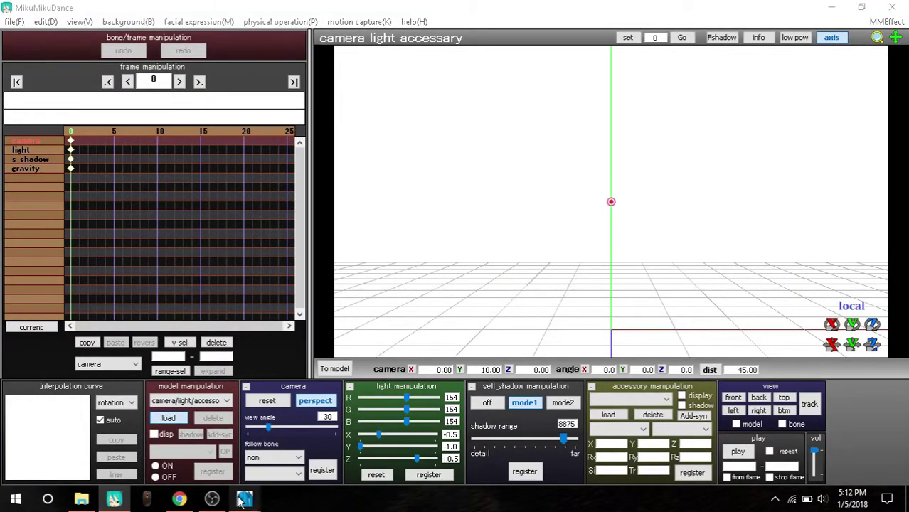
mouse_move(244, 498)
left_click(311, 478)
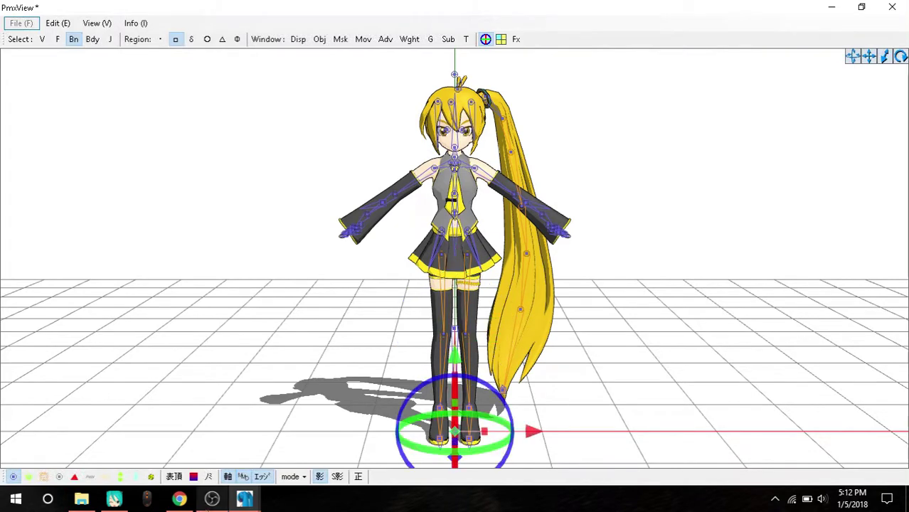
left_click(114, 498)
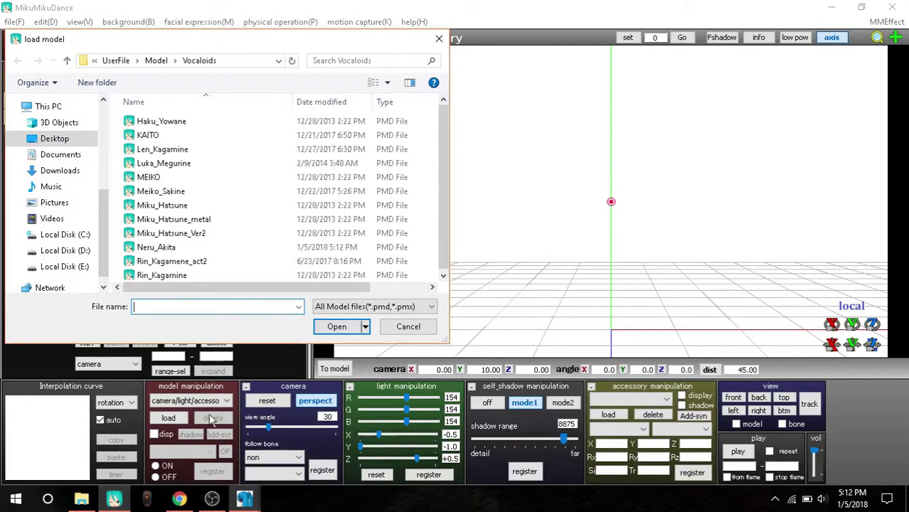
double_click(178, 246)
left_click(498, 313)
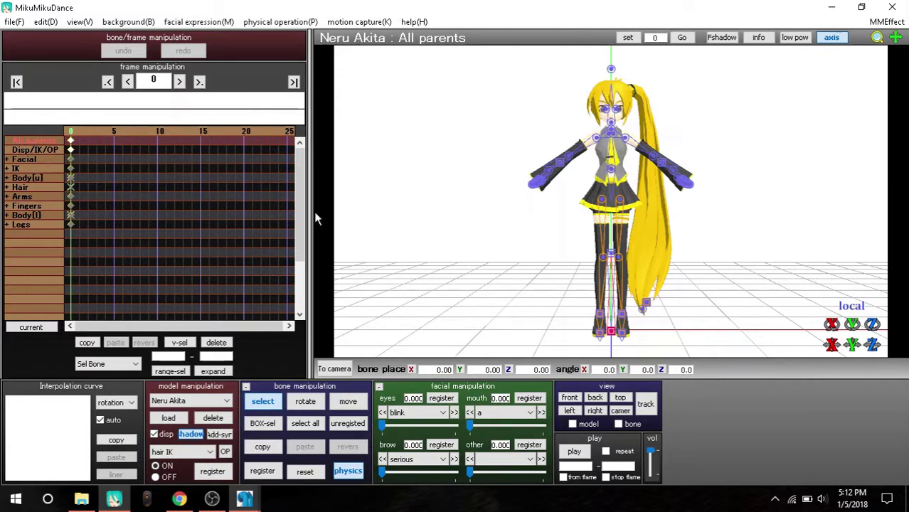
mouse_move(245, 498)
left_click(203, 448)
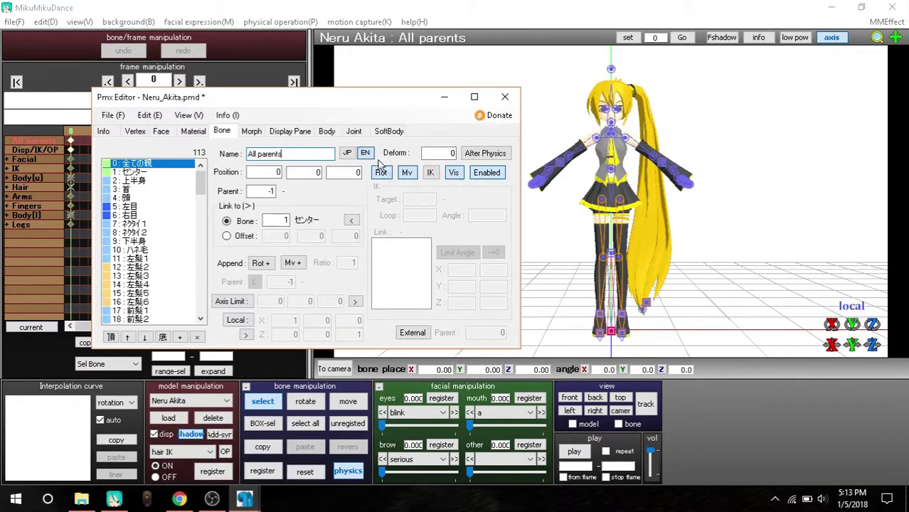
left_click(347, 154)
left_click(365, 153)
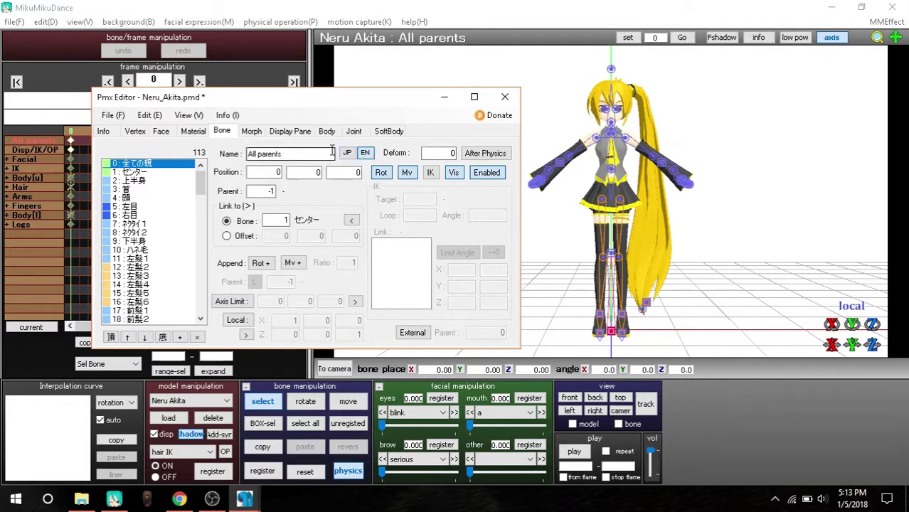
left_click(347, 153)
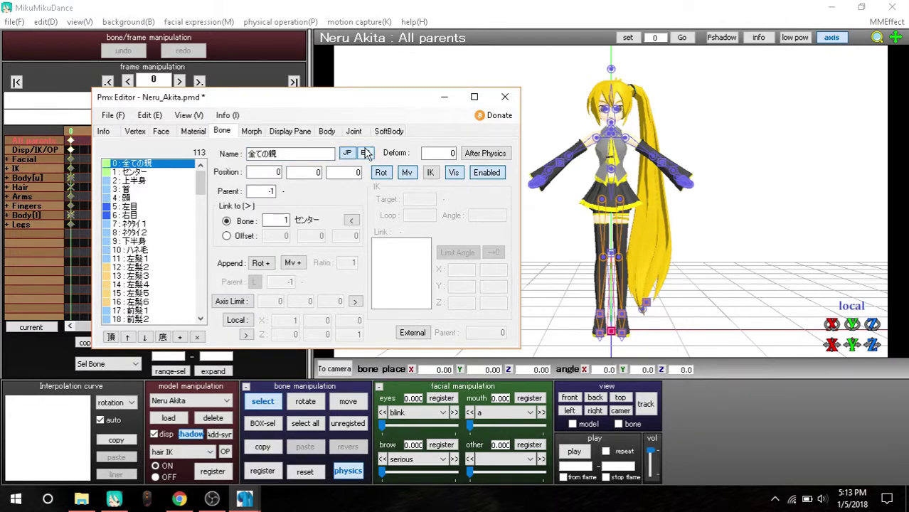
left_click(444, 97)
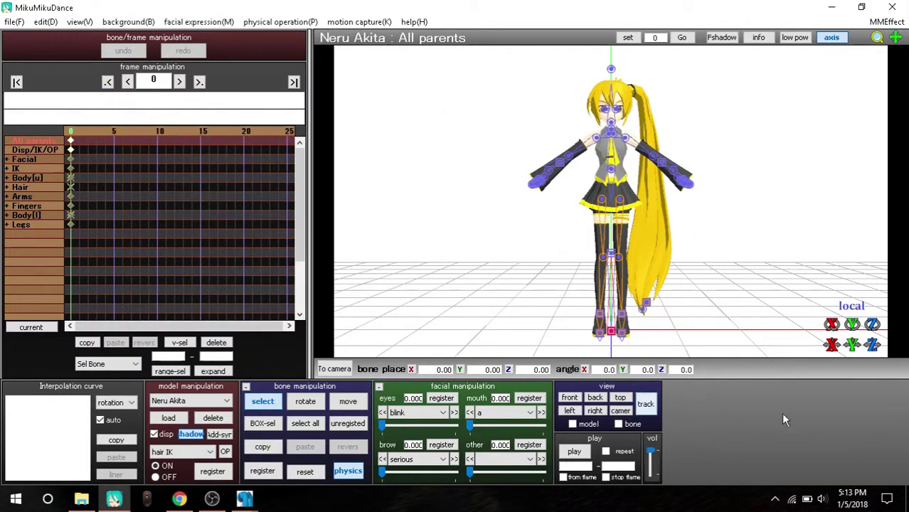
At frame 100, slide Neru Akita back along Z to -8.85 using the All parents bone
left_click_drag(873, 345, 872, 372)
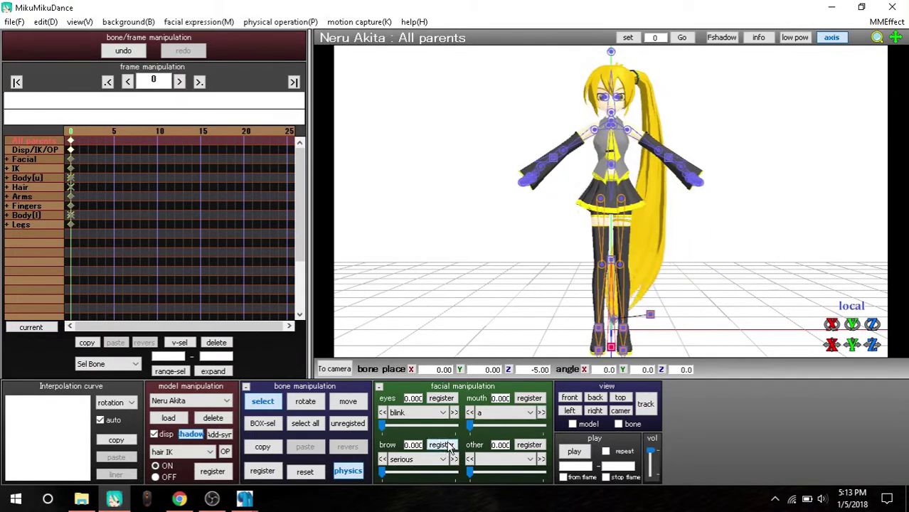
right_click_drag(667, 310, 612, 300)
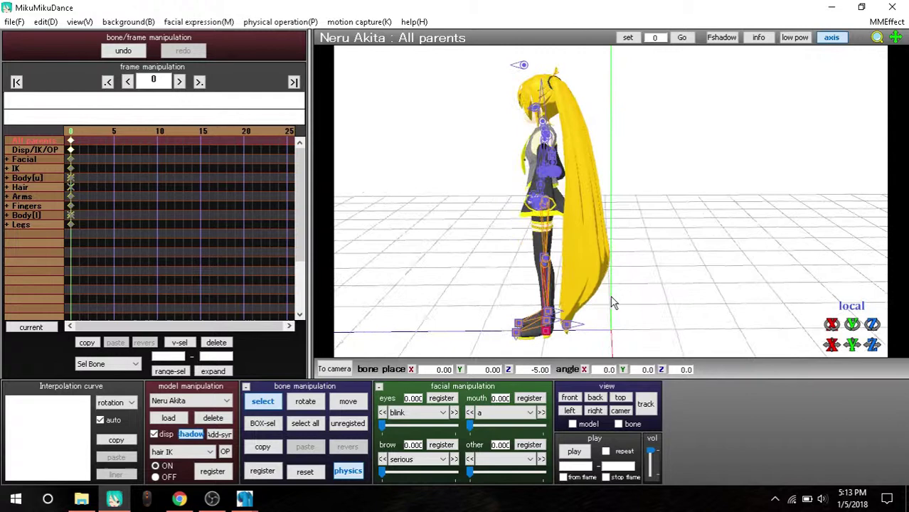
left_click(241, 133)
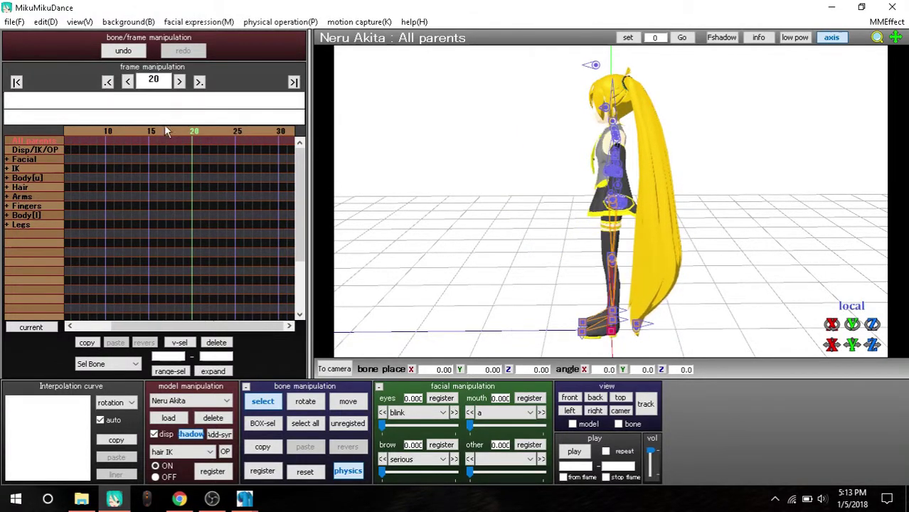
type("100")
key("Return")
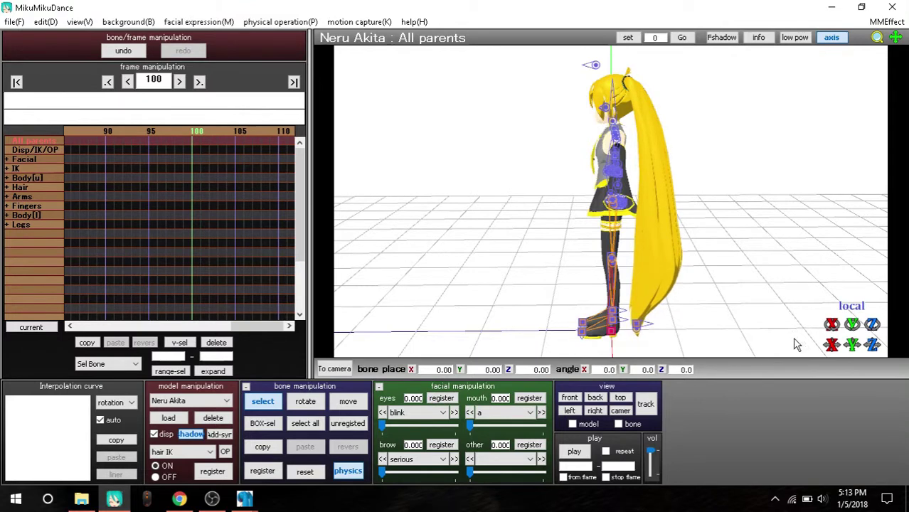
left_click_drag(873, 344, 790, 344)
Register the All parents keyframe at frame 100, play back the slide, then rewind to frame 0
left_click(263, 471)
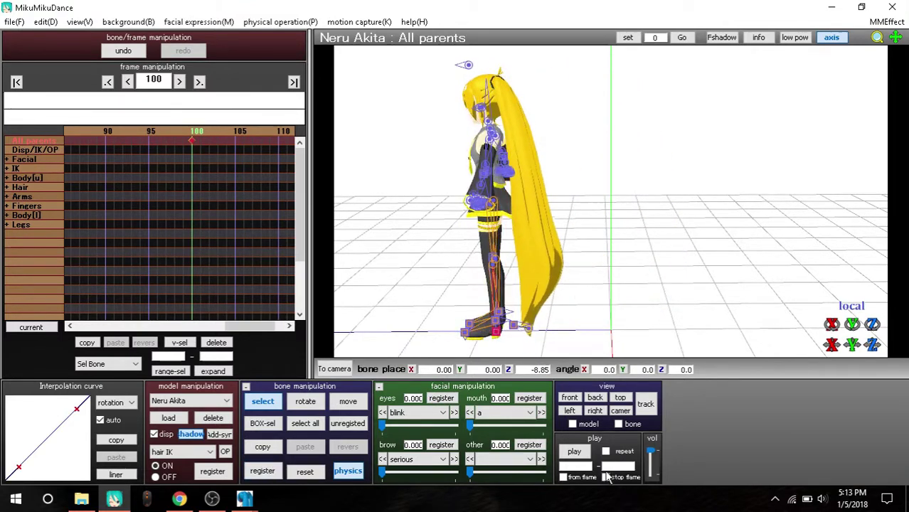
left_click(574, 452)
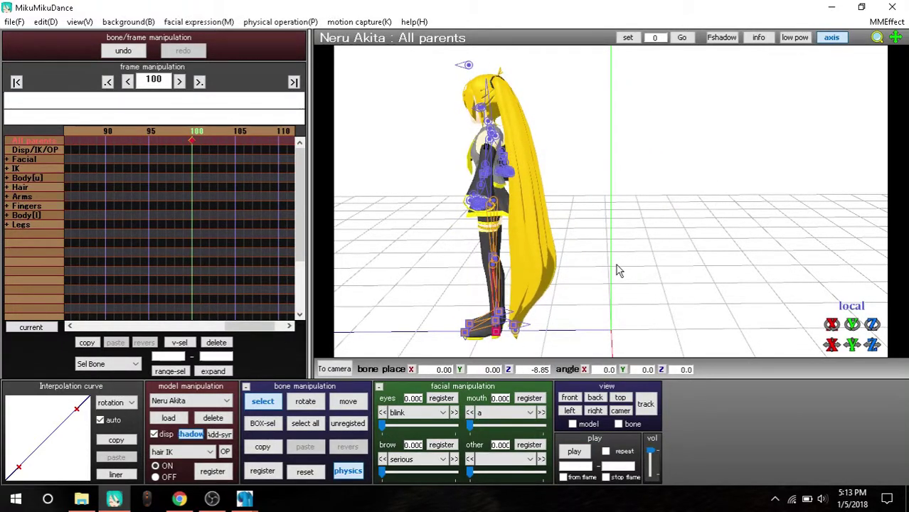
right_click_drag(578, 257, 618, 198)
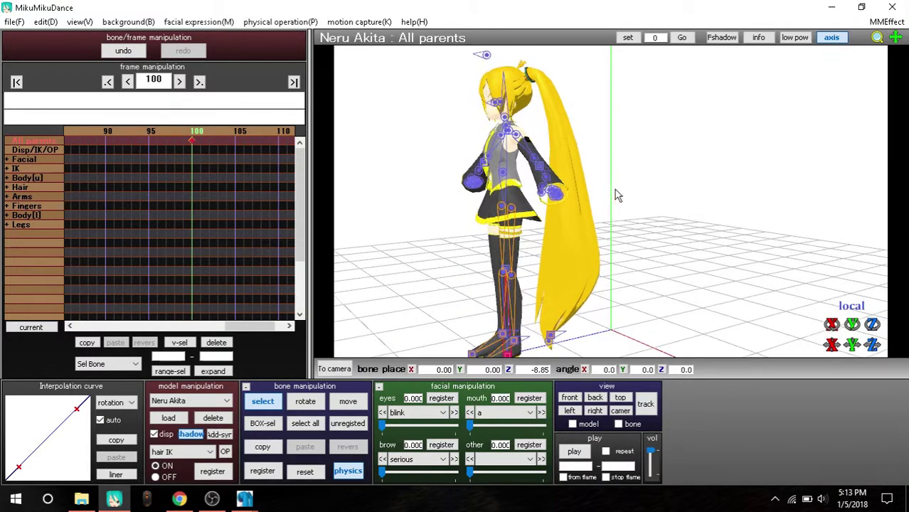
right_click_drag(674, 183, 635, 189)
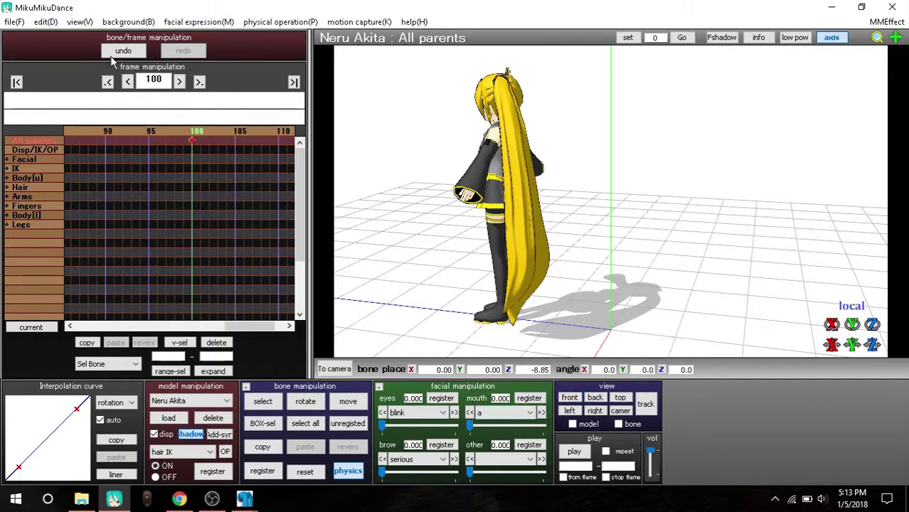
left_click(16, 82)
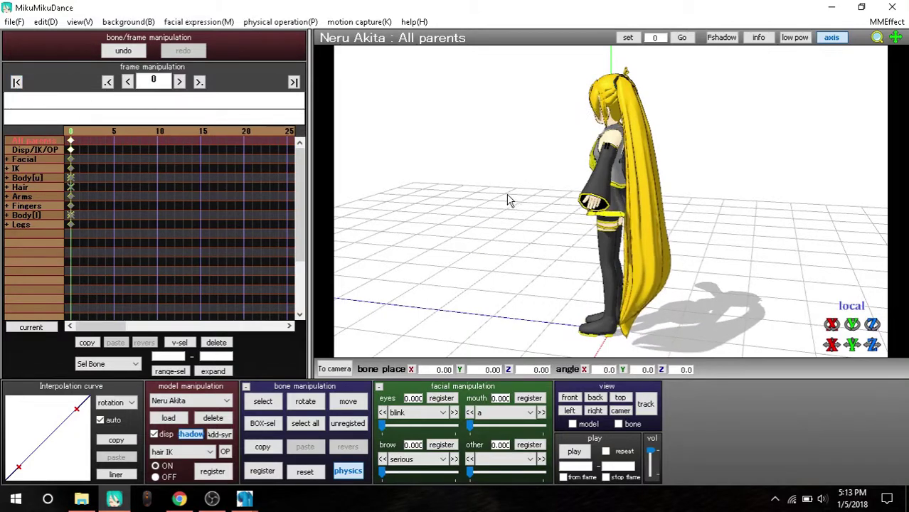
right_click_drag(508, 198, 771, 235)
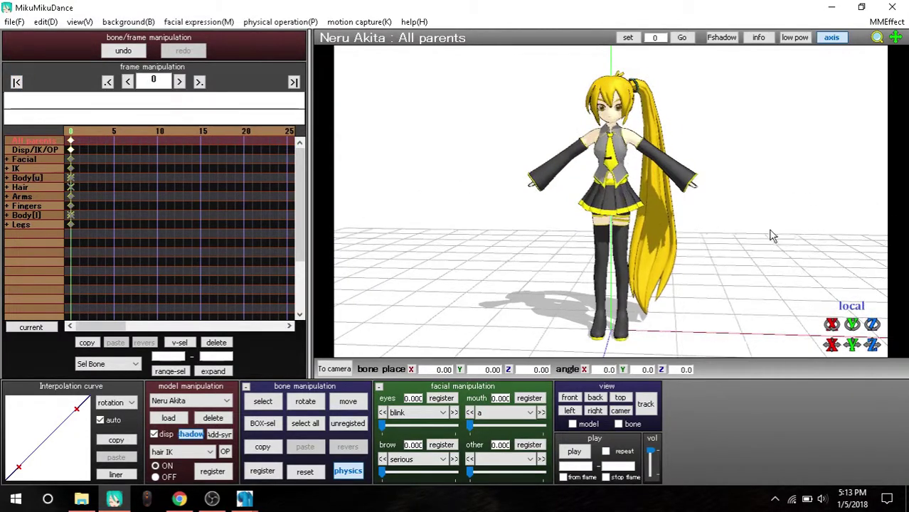